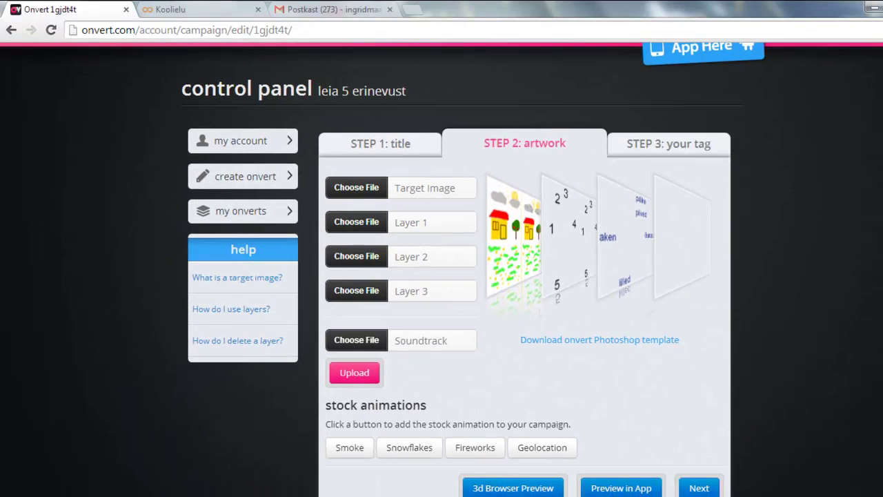
- Switch to Paint.NET and create a new image 512 pixels wide and 512 pixels high without maintaining the aspect ratio
key(alt+Tab)
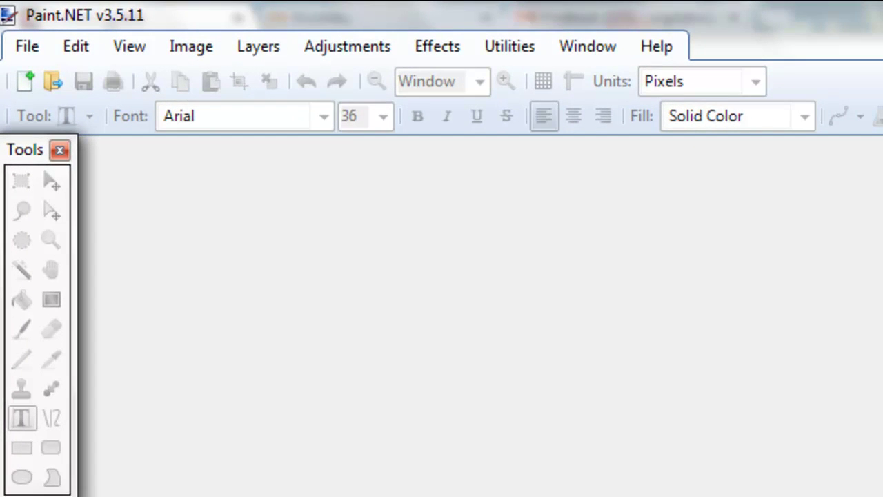
click(24, 85)
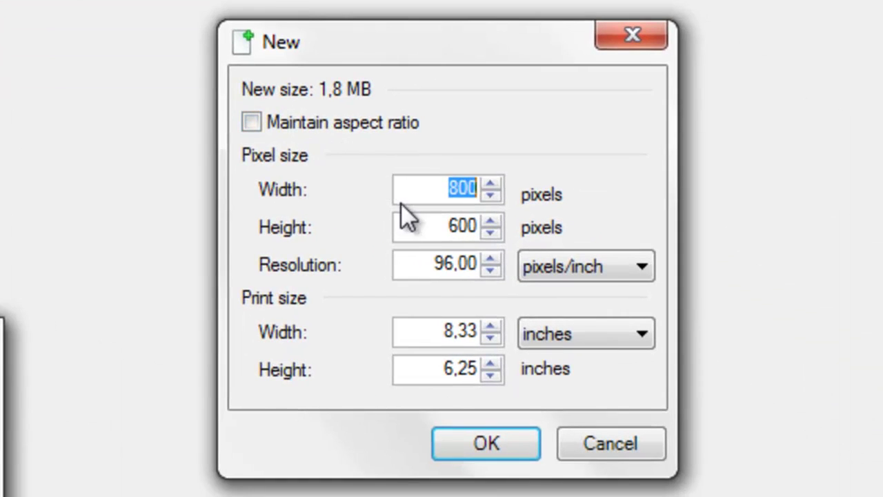
click(251, 124)
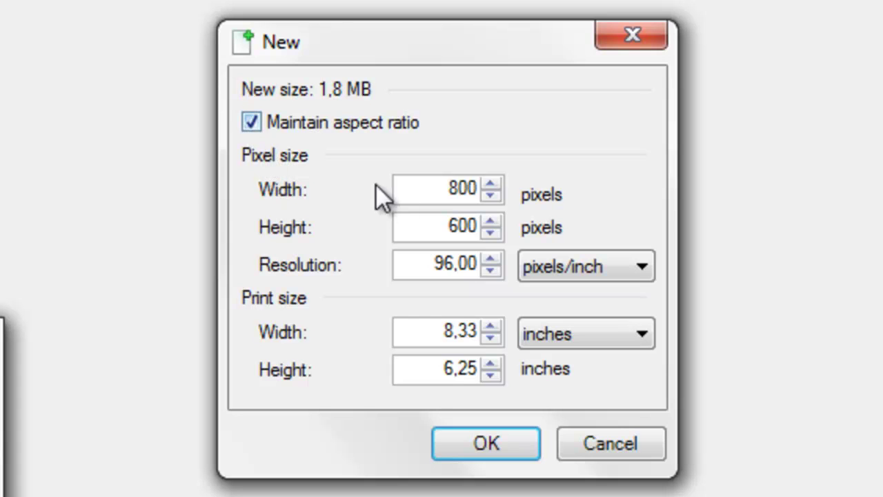
drag(435, 187, 483, 191)
text(512)
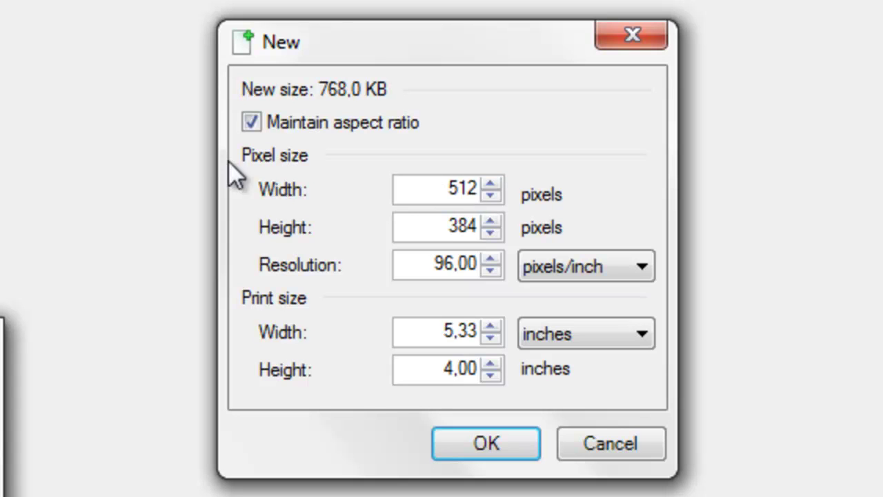
click(251, 122)
drag(432, 220, 495, 225)
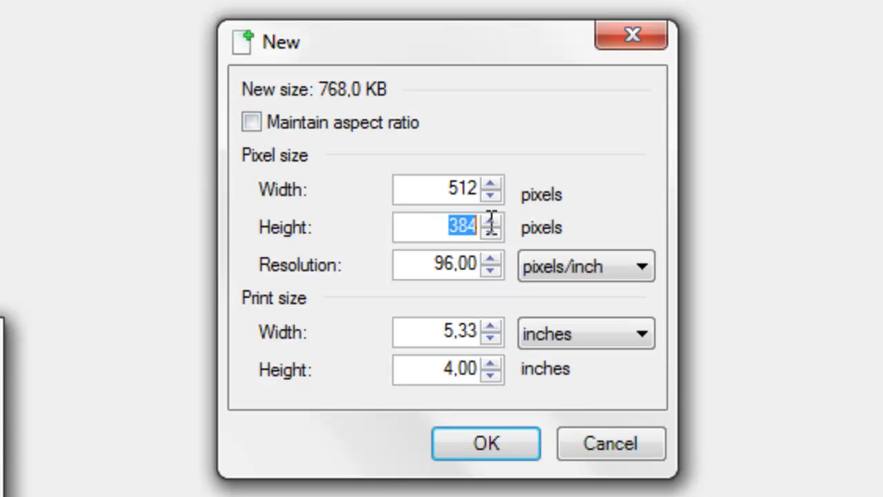
text(512)
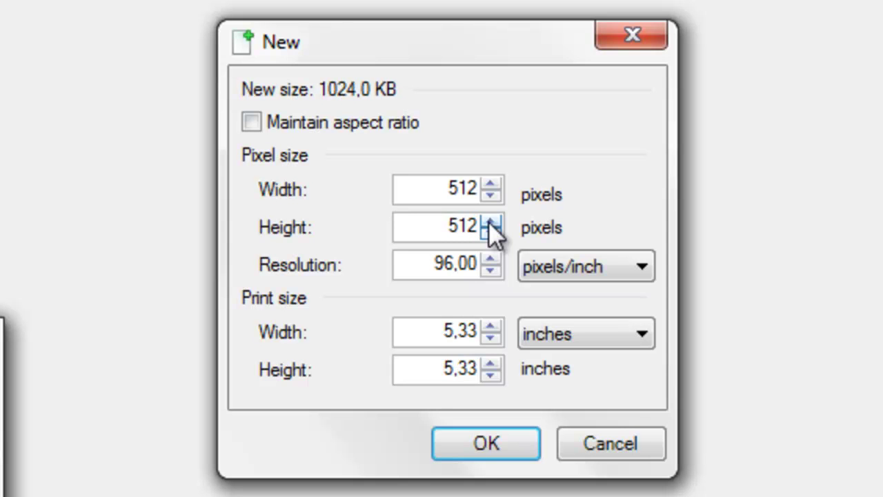
click(467, 454)
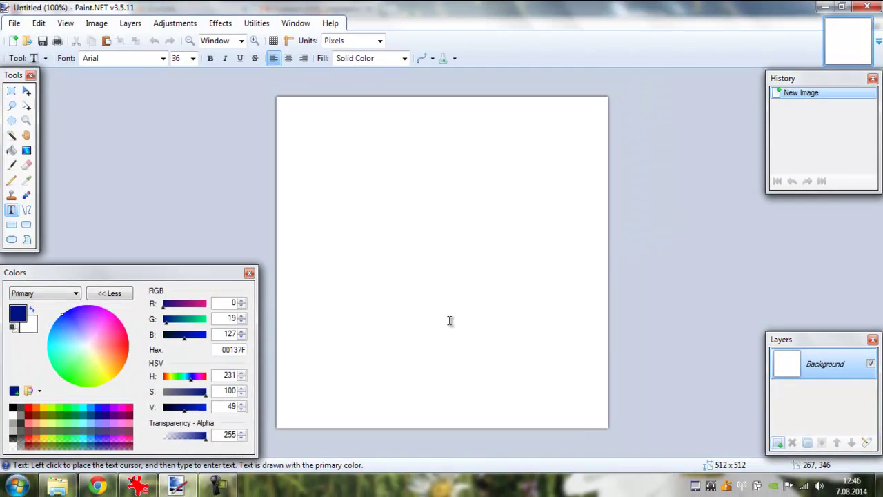
- Collapse the color options and brush a navy scribble in the canvas's upper-left area and a pinkish-red one in the lower-right
click(107, 293)
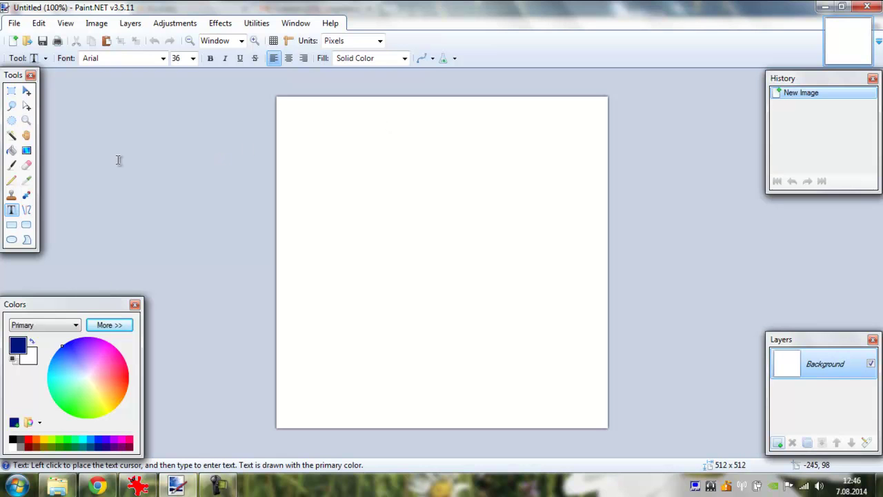
click(11, 164)
mouse_move(286, 171)
mouse_down()
mouse_move(364, 76)
mouse_move(206, 204)
mouse_move(264, 201)
mouse_move(438, 156)
mouse_move(326, 144)
mouse_move(374, 141)
mouse_up()
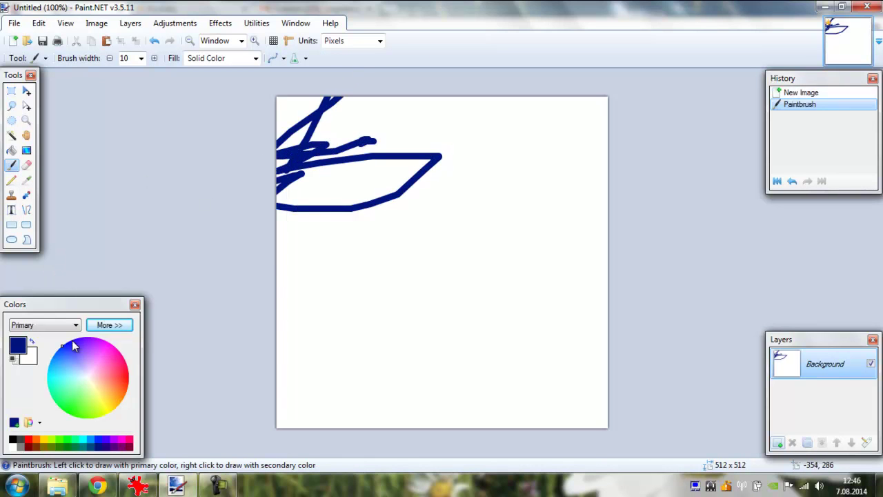
click(121, 373)
mouse_move(399, 352)
mouse_down()
mouse_move(562, 308)
mouse_move(631, 367)
mouse_move(569, 387)
mouse_move(612, 379)
mouse_move(575, 312)
mouse_move(484, 395)
mouse_move(492, 400)
mouse_move(491, 348)
mouse_up()
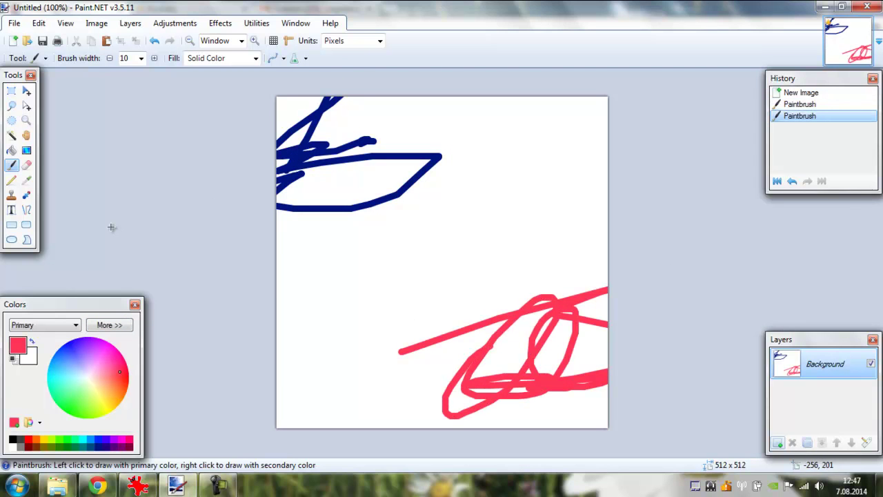
- Fill the canvas background and the larger areas enclosed by the navy scribble with light green using the Paint Bucket
click(11, 151)
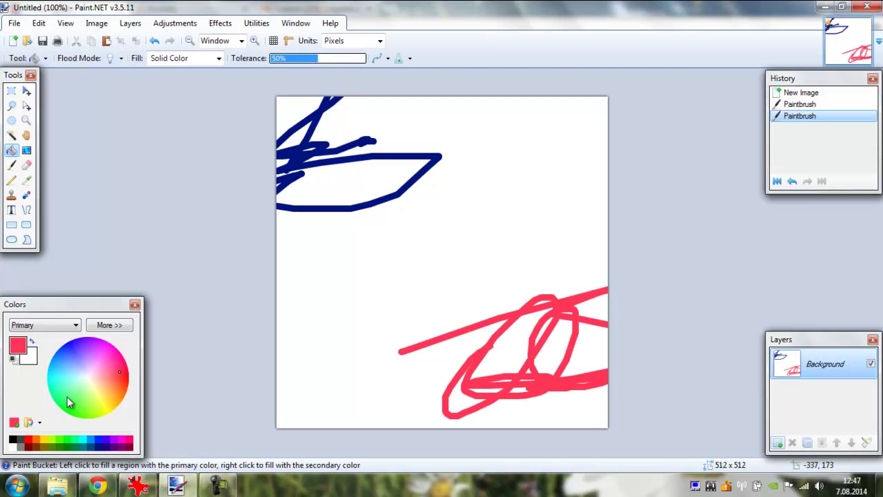
click(83, 400)
click(345, 238)
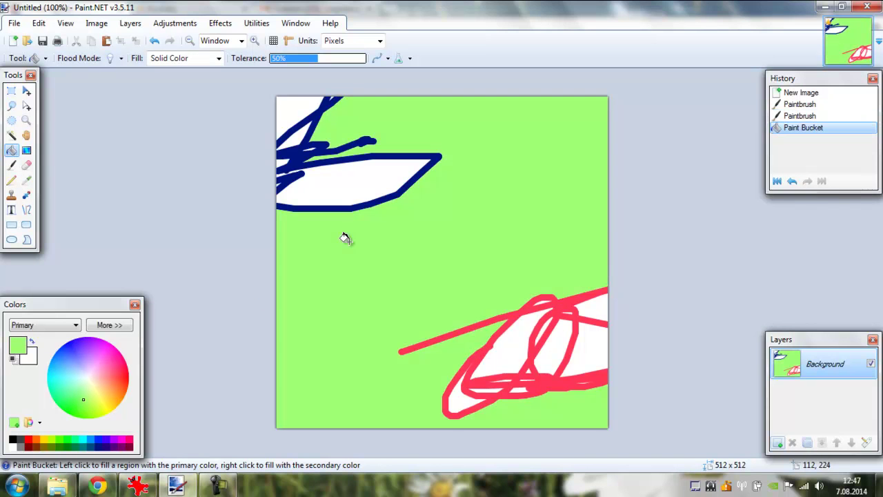
click(325, 181)
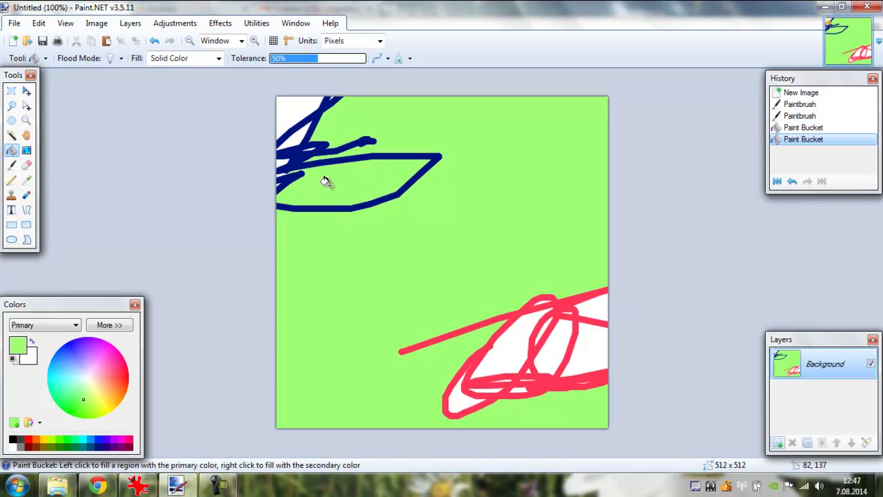
click(283, 112)
click(281, 134)
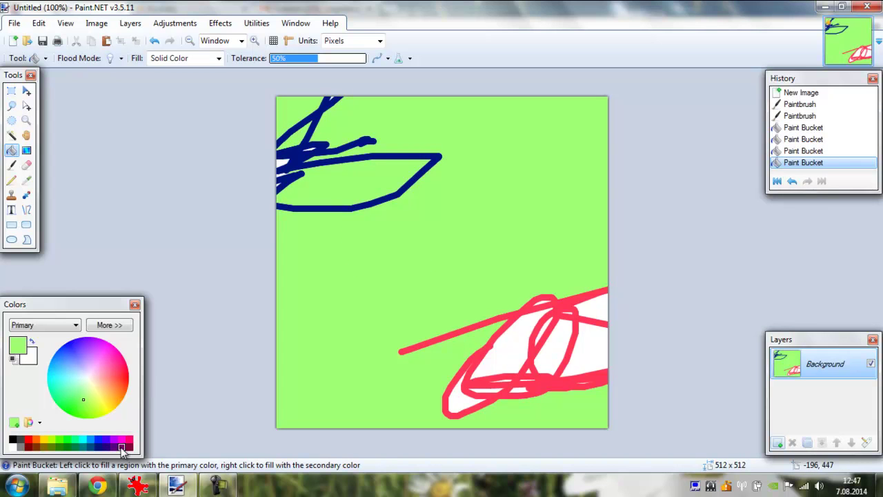
- Fill the background with dark purple and brush several orange freehand zigzag lines across the canvas
click(123, 447)
click(437, 229)
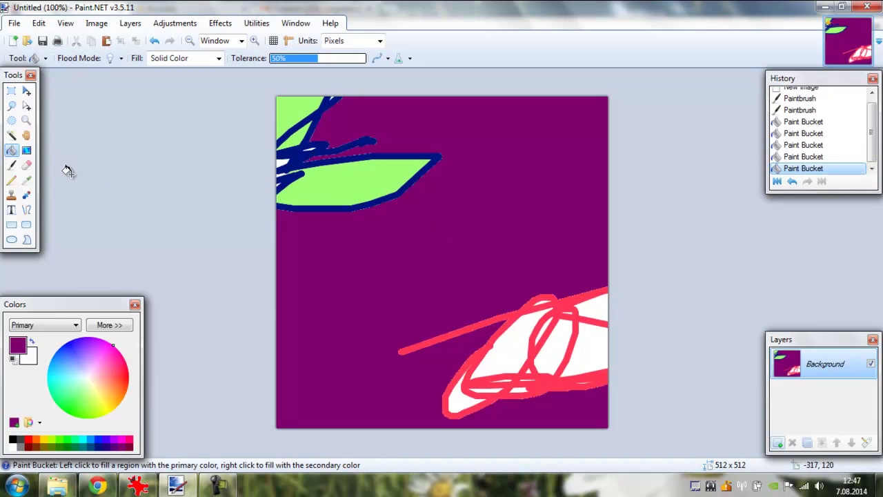
click(11, 165)
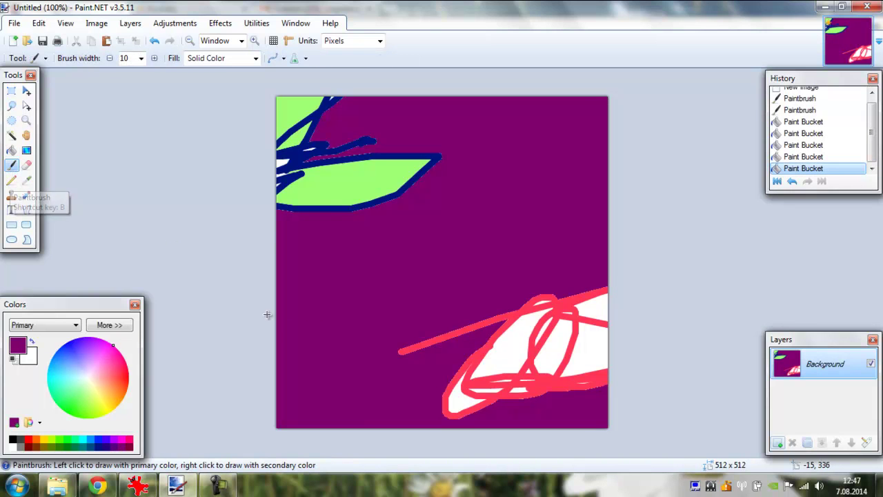
click(118, 385)
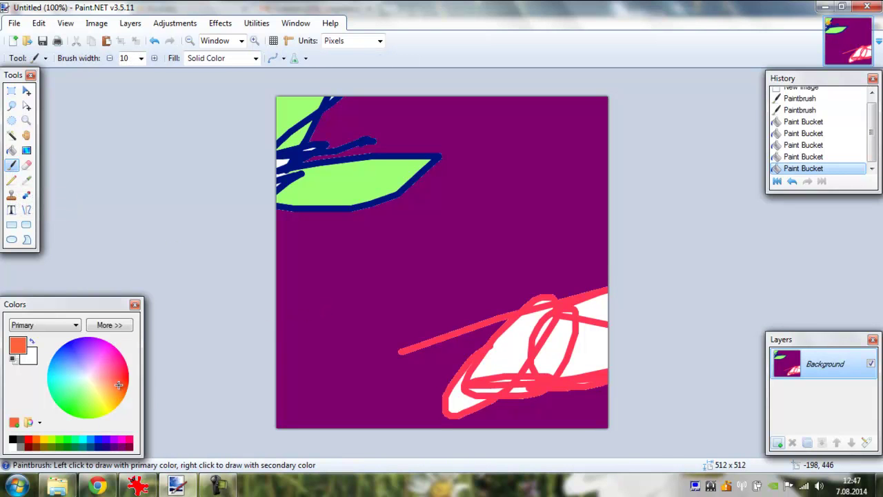
mouse_move(310, 334)
mouse_down()
mouse_move(332, 348)
mouse_move(297, 404)
mouse_move(394, 269)
mouse_move(292, 371)
mouse_move(311, 279)
mouse_up()
mouse_move(567, 131)
mouse_down()
mouse_move(540, 134)
mouse_move(592, 124)
mouse_move(521, 211)
mouse_move(504, 200)
mouse_move(547, 261)
mouse_move(605, 425)
mouse_move(514, 359)
mouse_move(491, 319)
mouse_up()
mouse_move(332, 239)
mouse_down()
mouse_move(420, 234)
mouse_move(356, 239)
mouse_move(293, 211)
mouse_up()
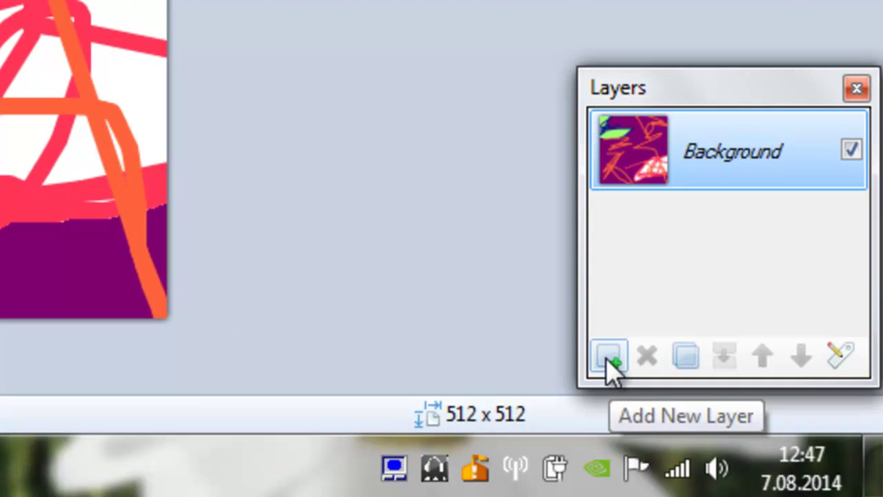
- Add a new layer and paint five solid spring-green blobs around the canvas on it with a brush width of 70
click(609, 357)
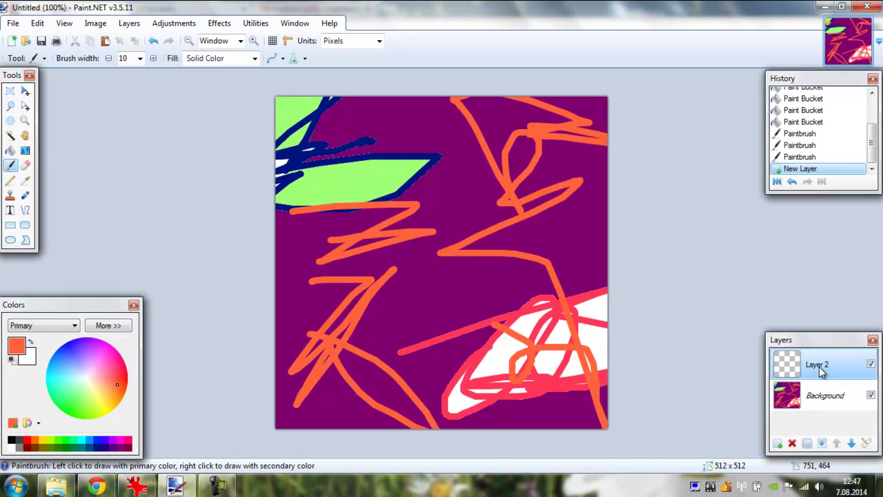
click(74, 440)
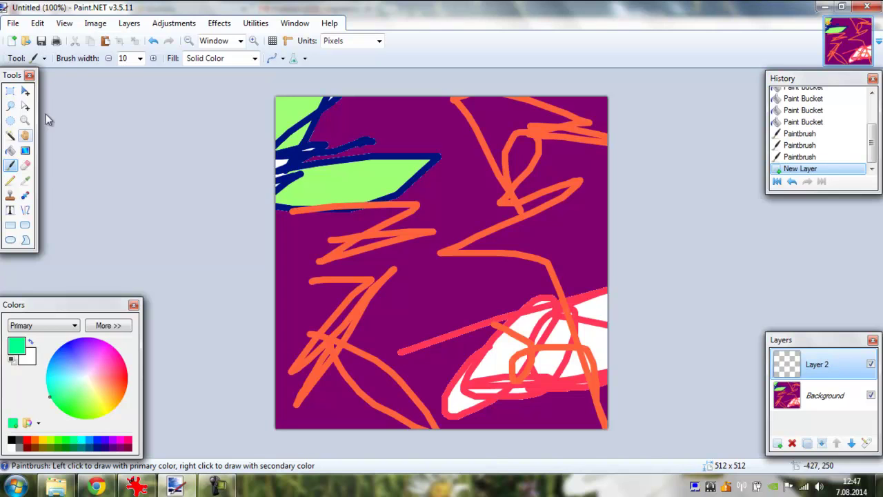
click(140, 58)
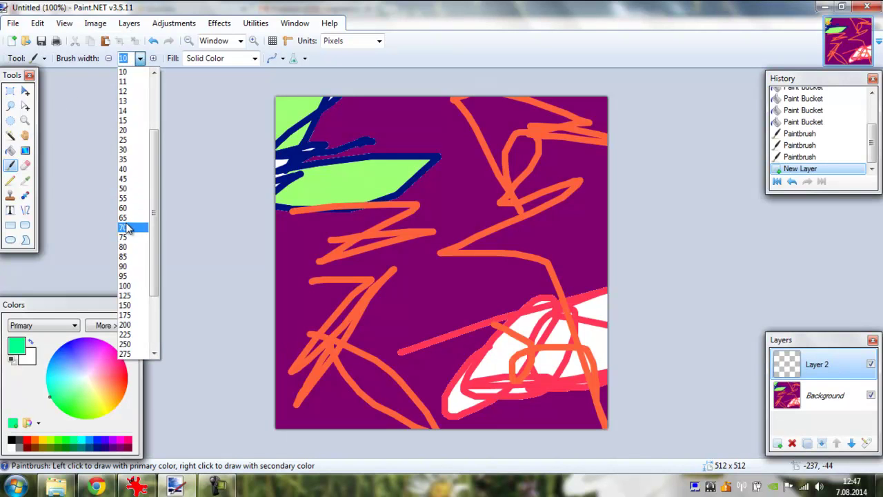
click(126, 228)
mouse_move(357, 199)
mouse_down()
mouse_move(329, 191)
mouse_move(385, 169)
mouse_move(339, 217)
mouse_up()
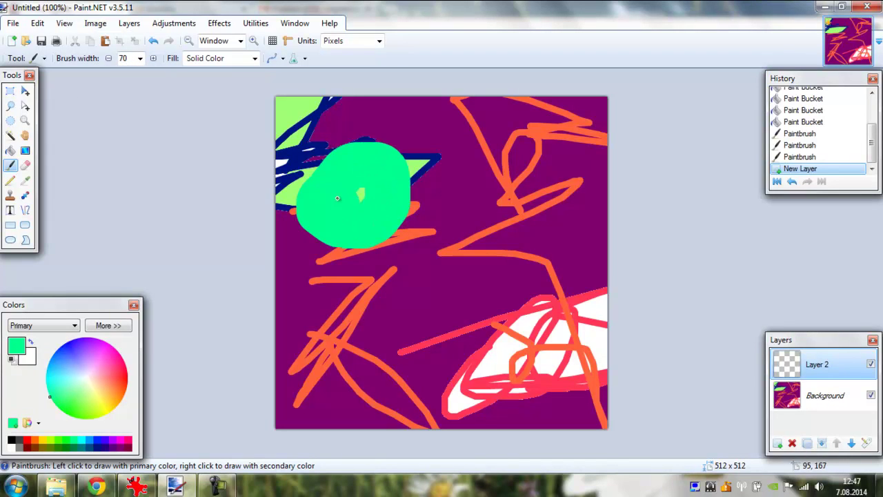
drag(364, 187, 364, 187)
mouse_move(519, 178)
mouse_down()
mouse_move(517, 189)
mouse_move(508, 172)
mouse_up()
mouse_move(523, 282)
mouse_down()
mouse_move(541, 293)
mouse_move(532, 296)
mouse_up()
mouse_move(441, 341)
mouse_down()
mouse_move(404, 367)
mouse_move(455, 356)
mouse_move(376, 348)
mouse_move(417, 345)
mouse_up()
mouse_move(311, 306)
mouse_down()
mouse_move(315, 318)
mouse_move(290, 310)
mouse_move(304, 332)
mouse_up()
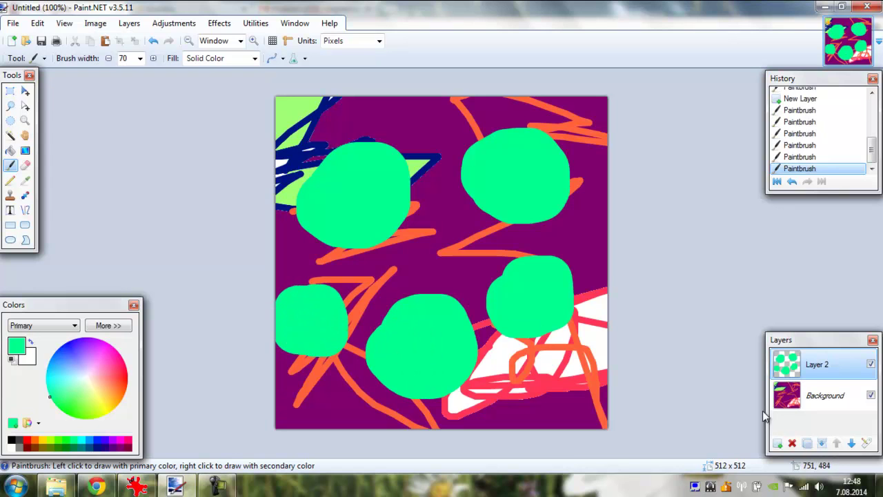
- Add a third layer and place a blue Arial letter T at size 108 on the upper-left green blob
click(779, 445)
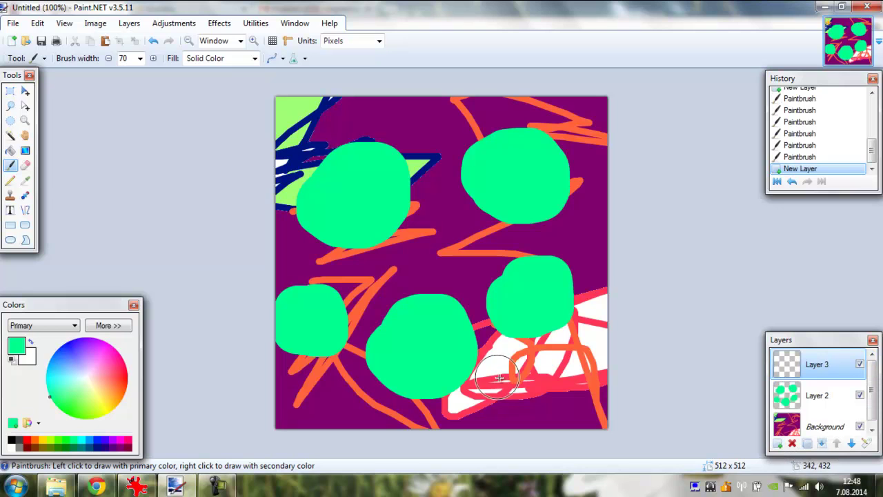
click(98, 442)
click(12, 212)
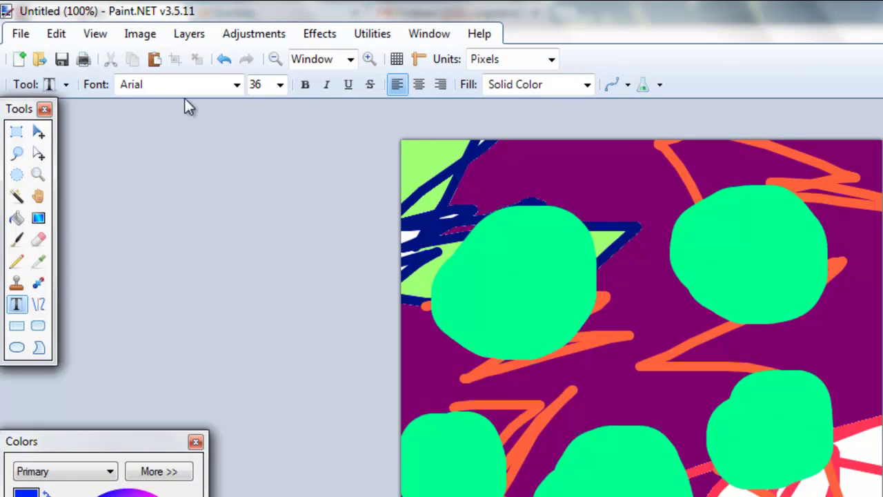
click(503, 276)
text(T)
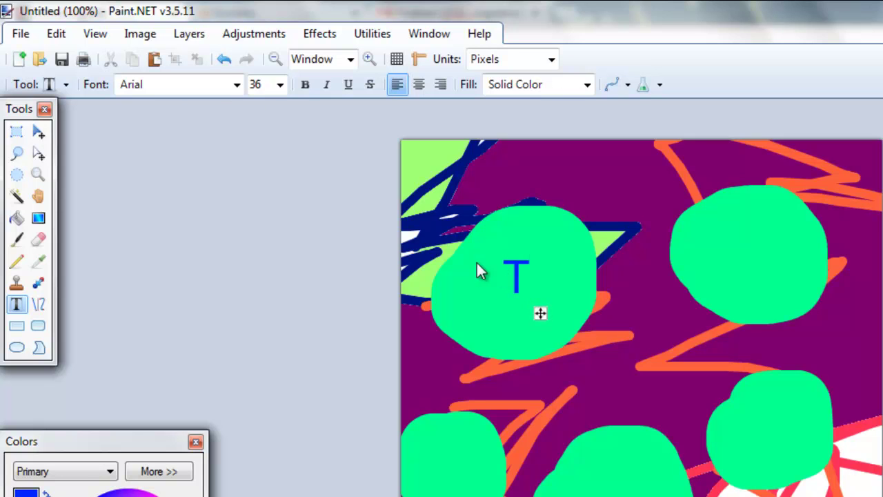
click(279, 84)
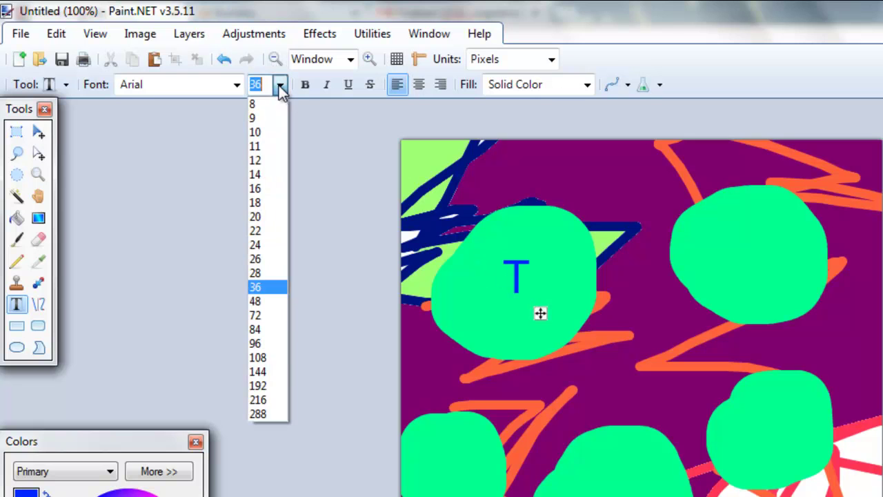
click(274, 359)
drag(590, 364, 568, 370)
- Add the letter E on the upper-right green blob and the letter R on the lower-left one
click(728, 261)
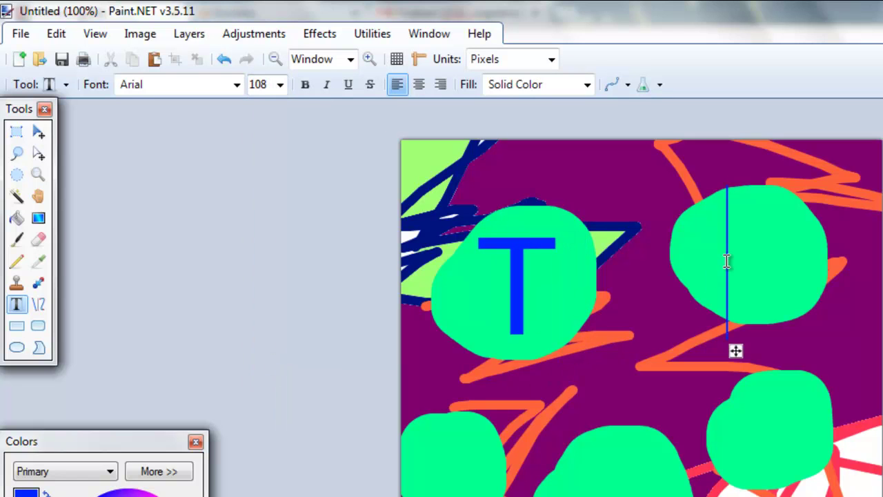
text(E)
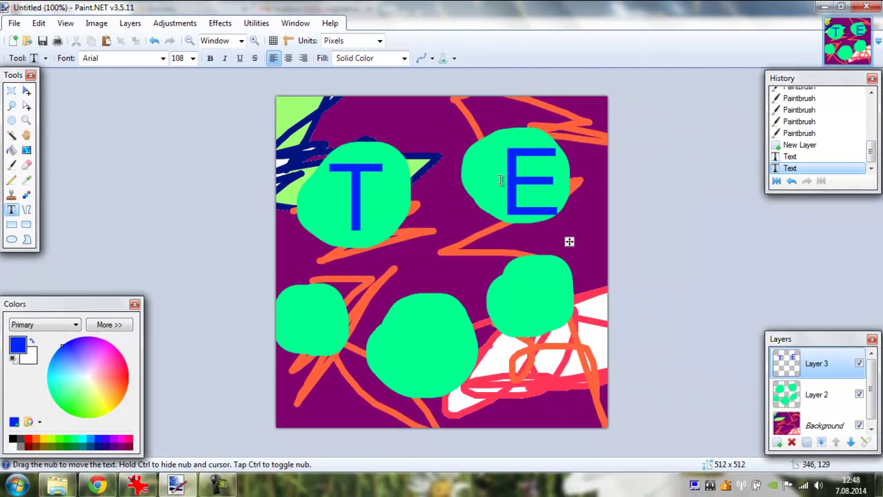
click(301, 319)
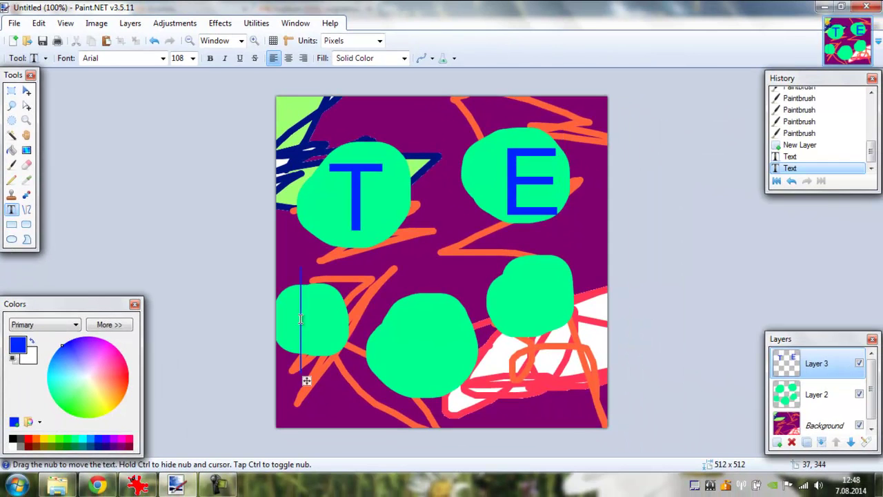
text(R)
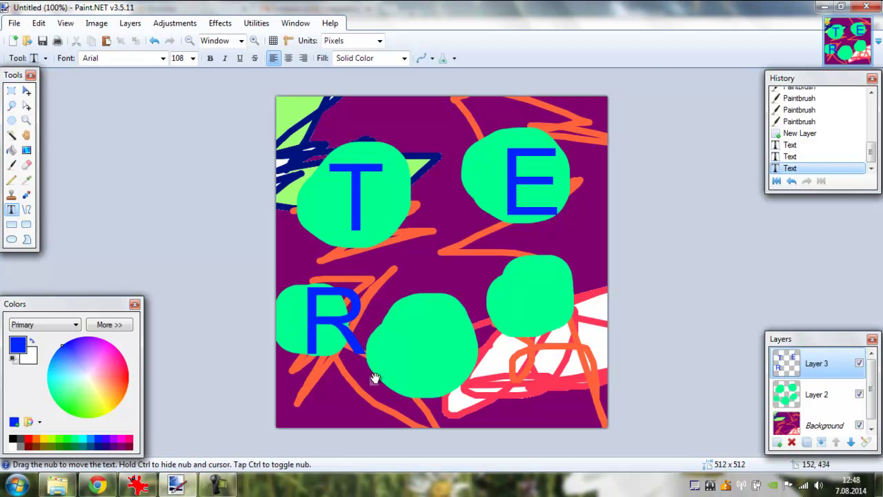
drag(374, 380, 356, 380)
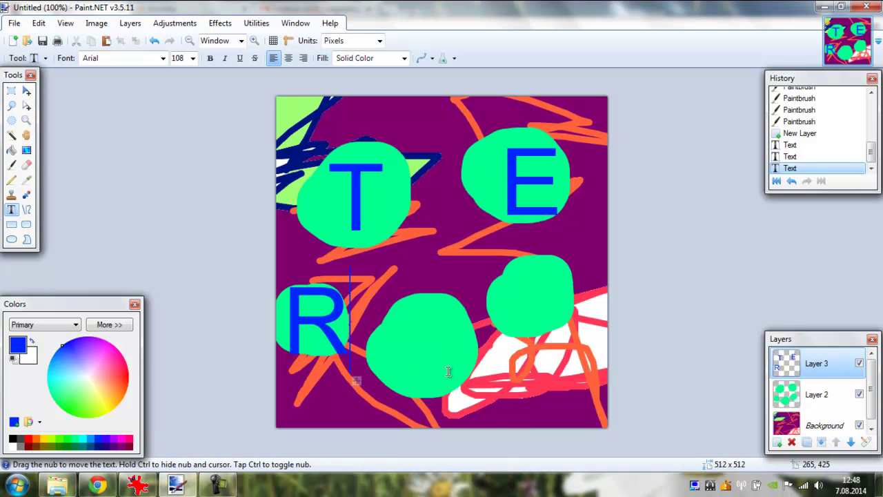
- Add a blue letter E on the lower-middle green blob and an exclamation mark on the lower-right one
click(482, 400)
text(F)
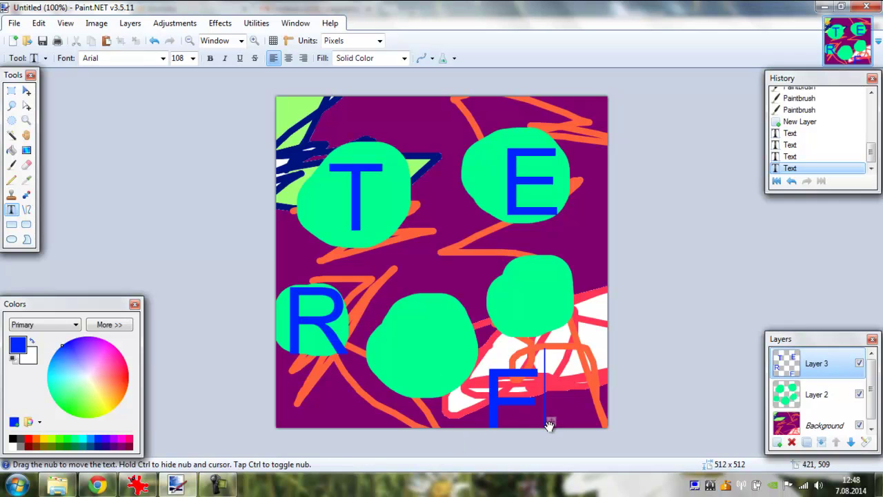
drag(551, 420, 459, 371)
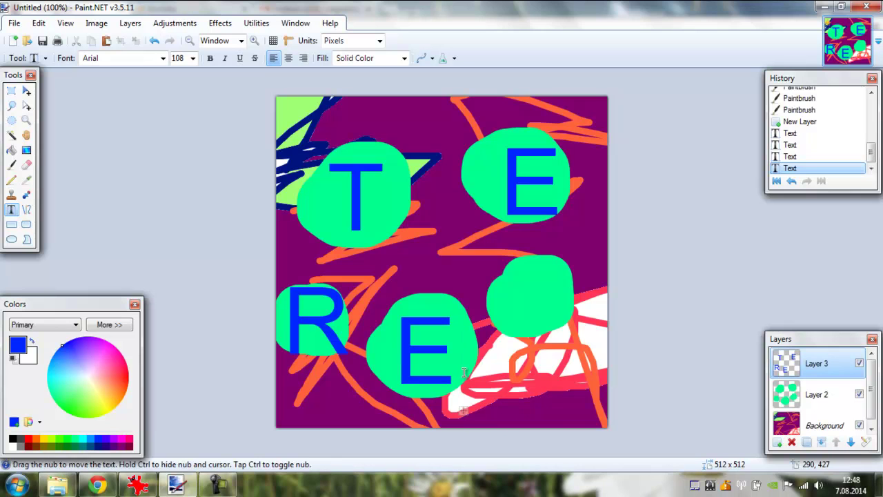
click(580, 296)
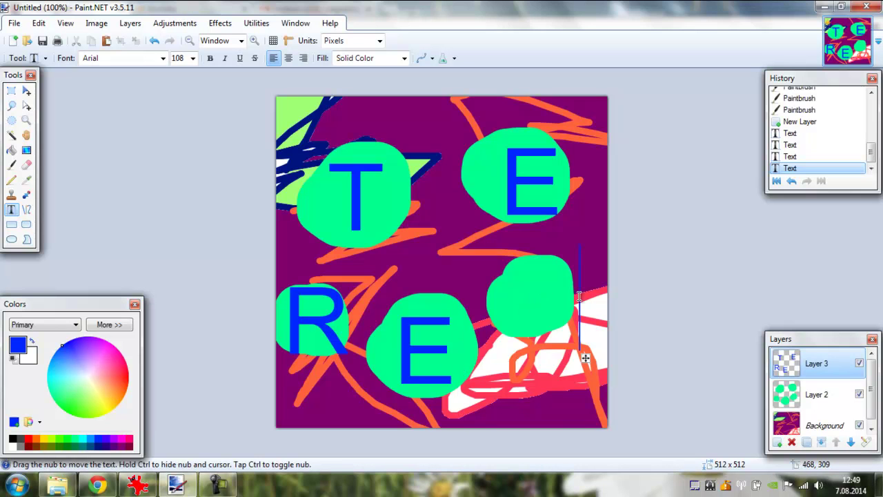
text(!)
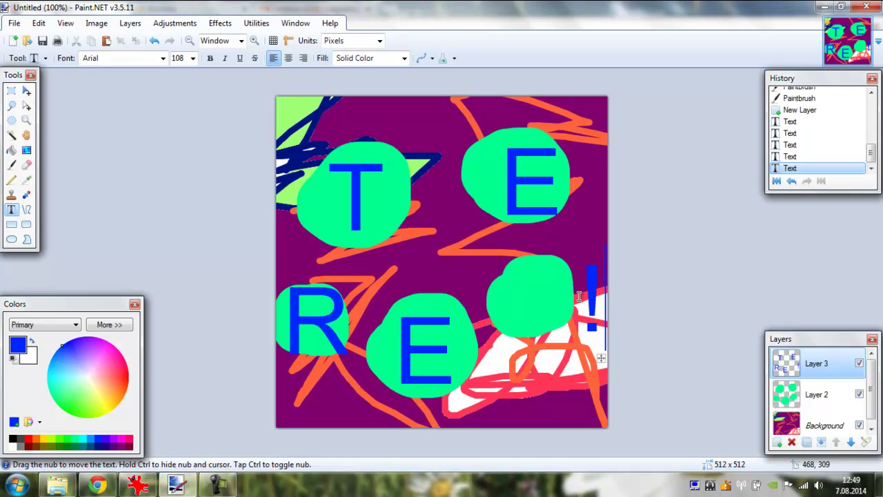
drag(602, 360, 548, 355)
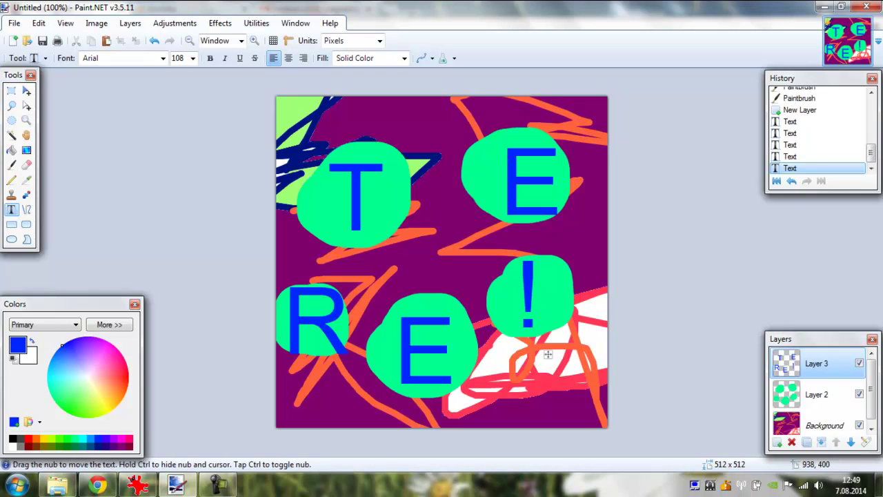
- Toggle the visibility of Layer 3 and Layer 2 off and on, then leave both hidden so only the Background shows
click(860, 364)
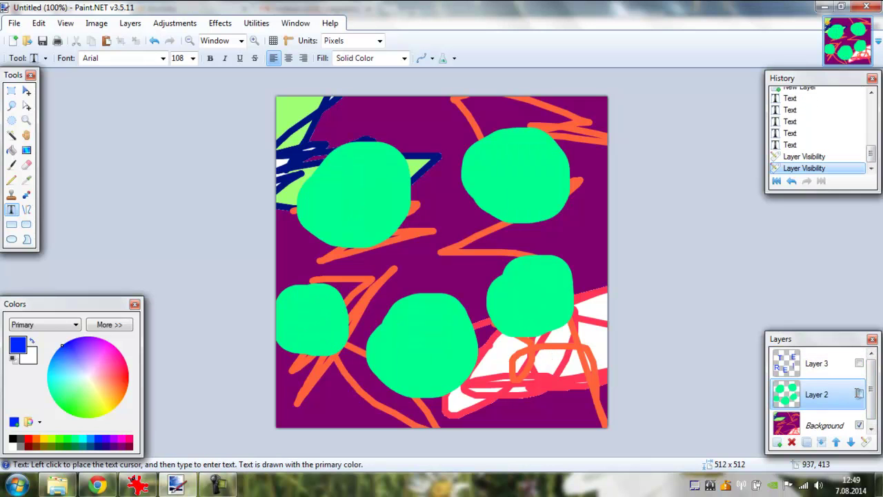
click(860, 395)
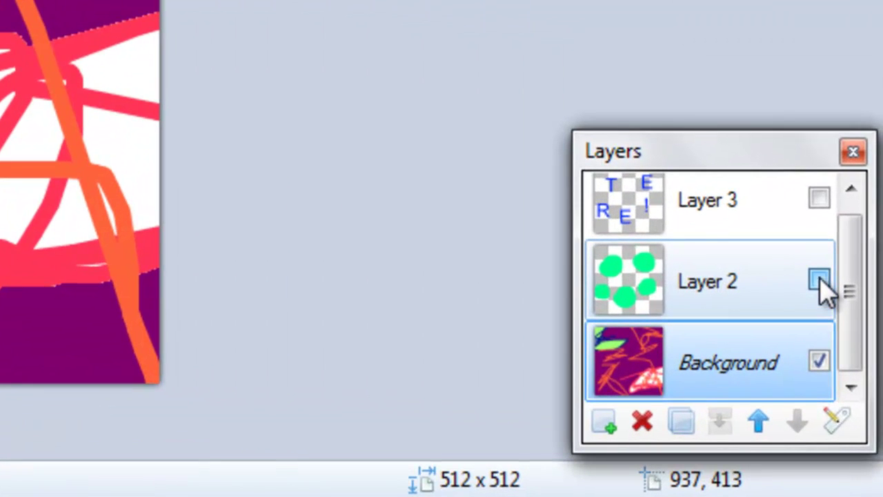
click(820, 280)
click(821, 201)
scroll(821, 197, up, 1)
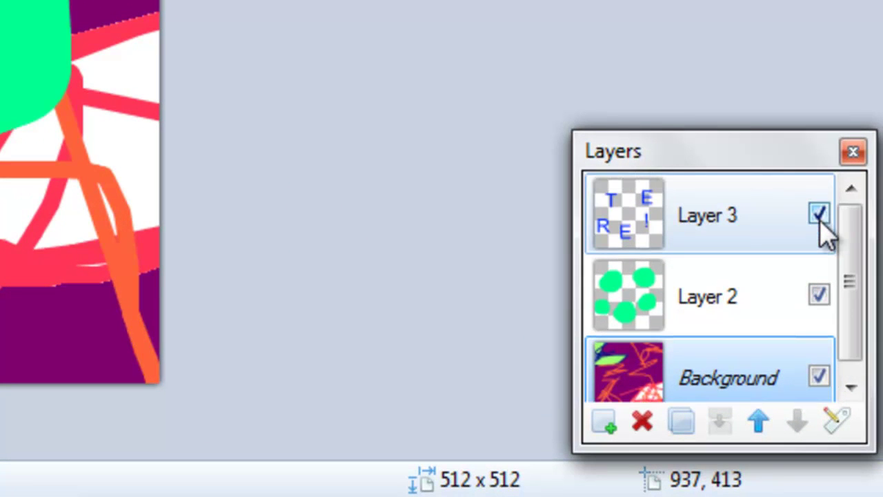
click(819, 294)
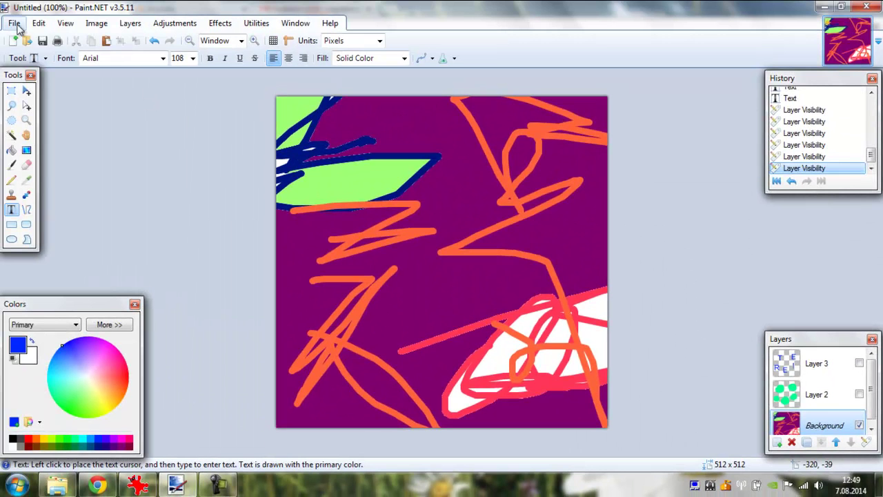
- Save the visible background as taust2 in PNG format in the erinevused folder, using 8-bit depth and flattening the image
click(15, 23)
click(37, 127)
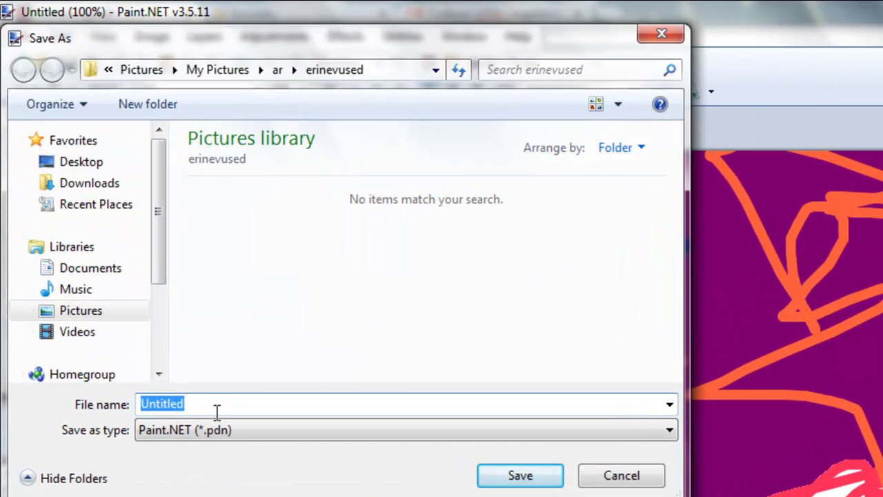
text(taust)
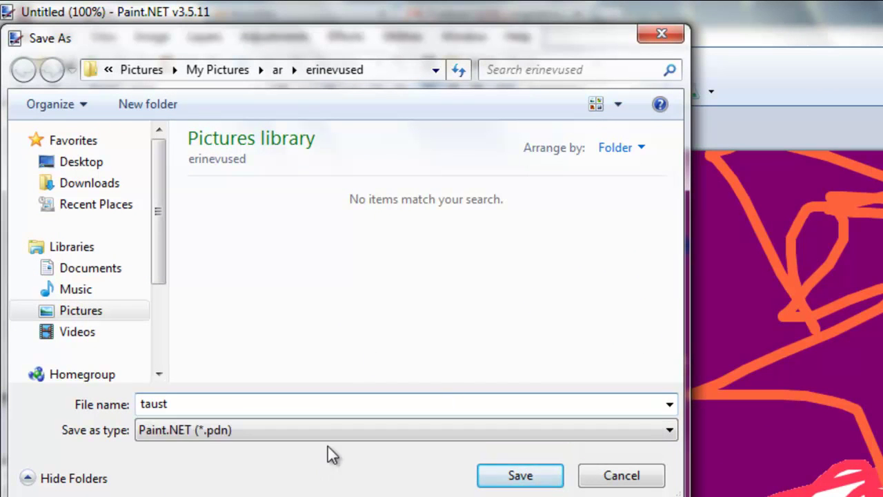
click(343, 432)
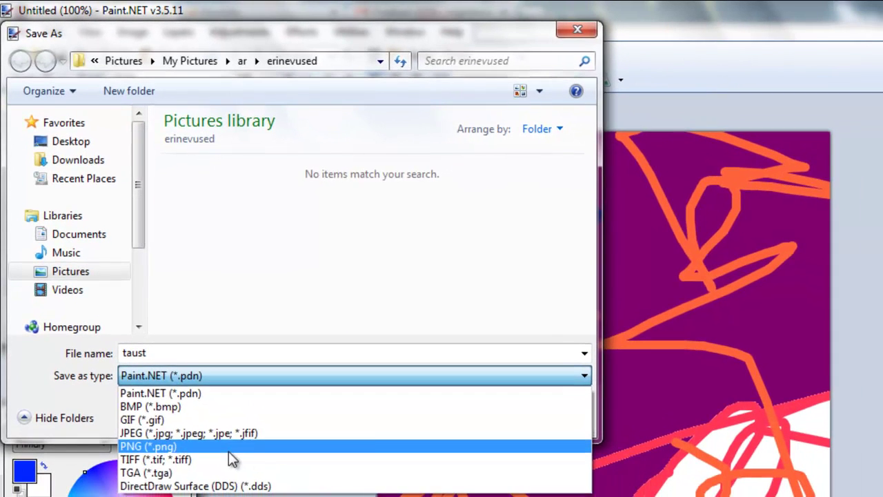
click(229, 451)
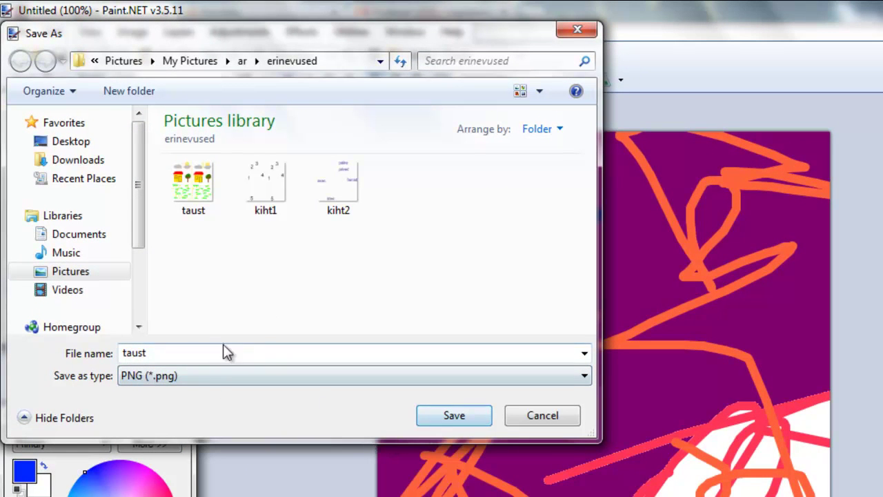
click(168, 352)
click(167, 352)
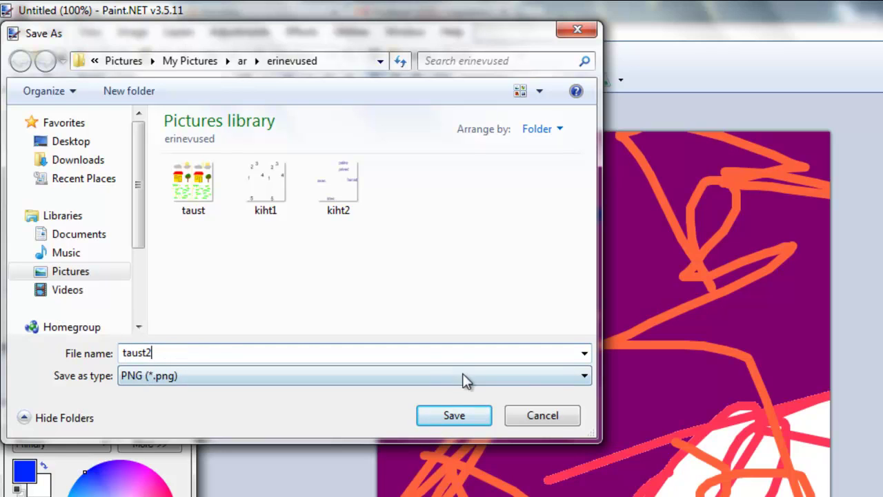
click(447, 415)
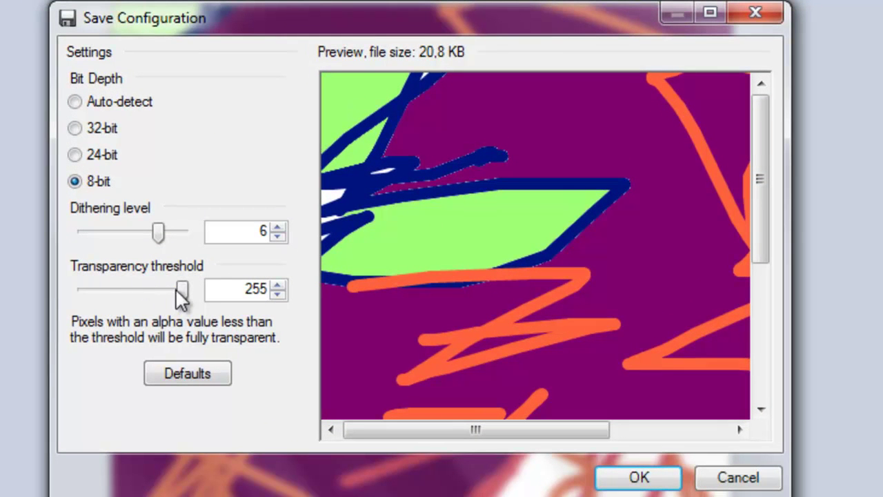
click(635, 479)
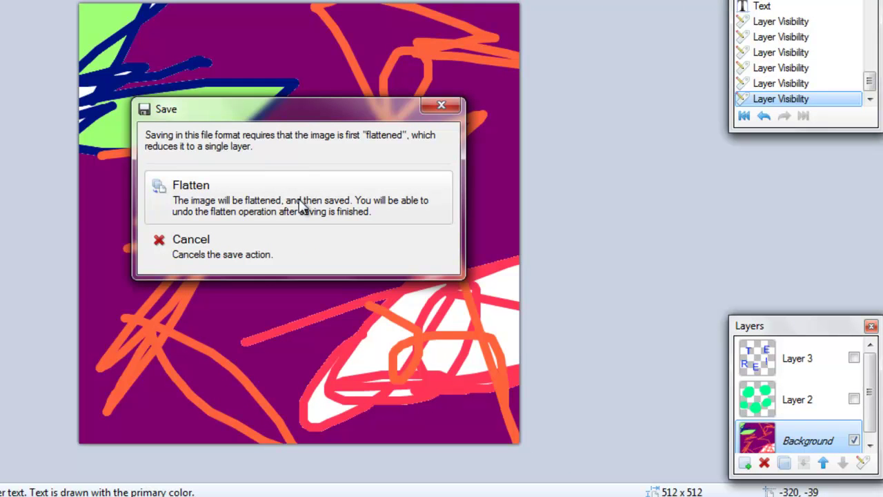
click(299, 198)
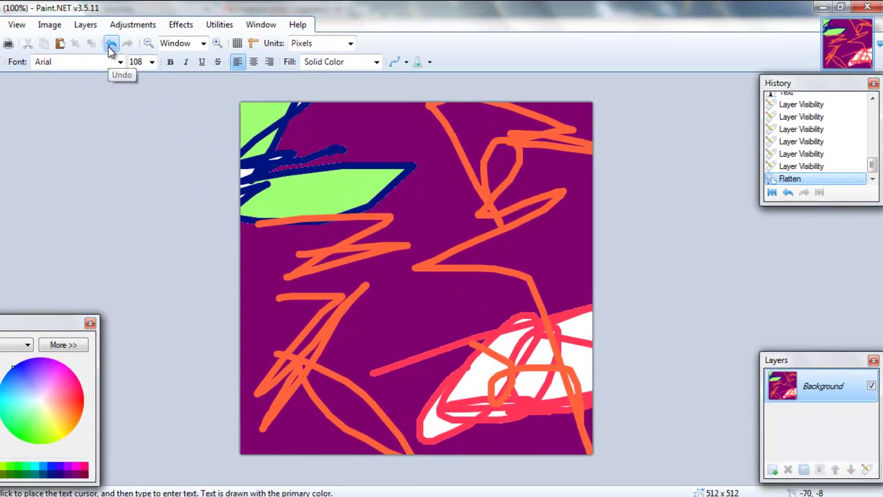
- Undo the flatten, hide the Background layer and show only the green blobs on Layer 2
click(111, 44)
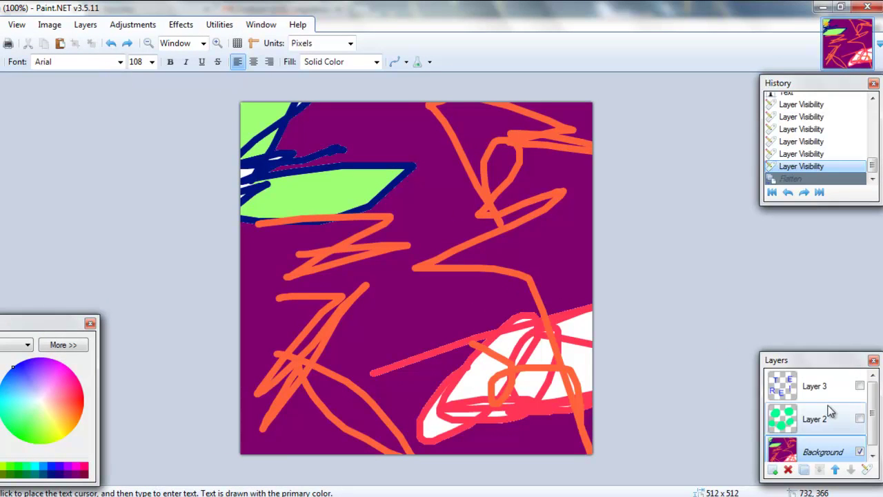
click(861, 453)
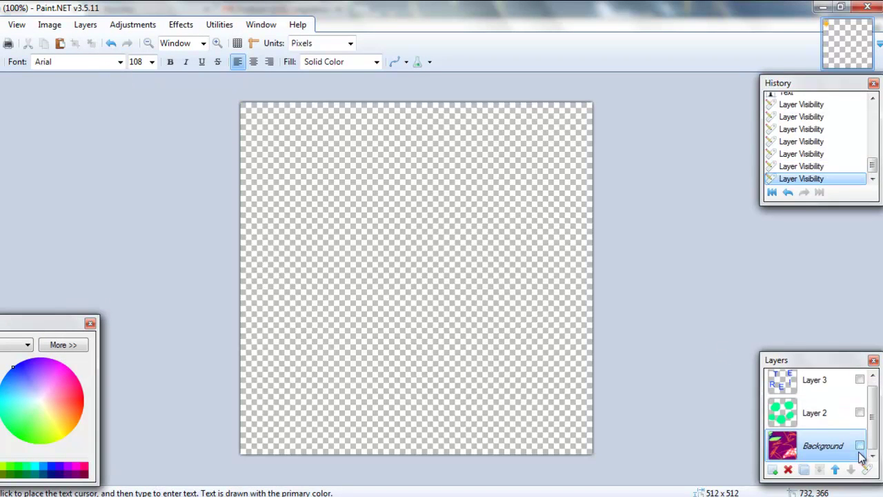
click(859, 412)
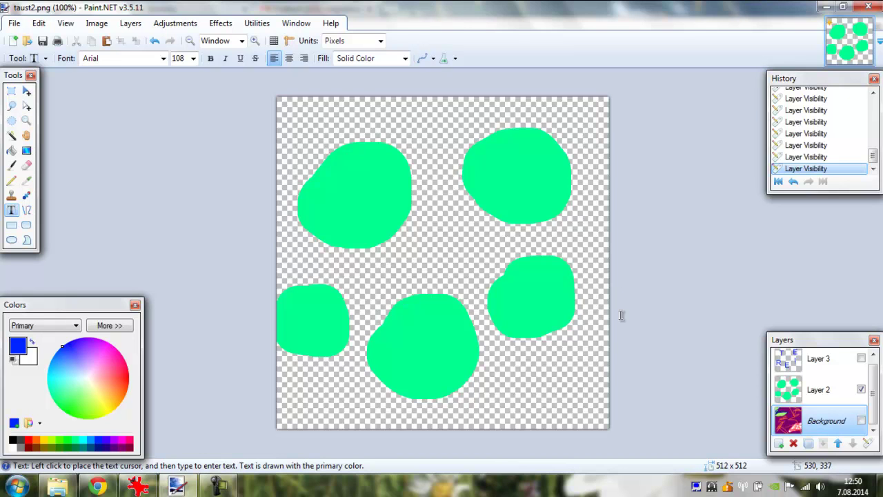
- Save the green blobs as kiht11 in PNG format, using 8-bit depth and flattening the image
click(13, 23)
click(41, 128)
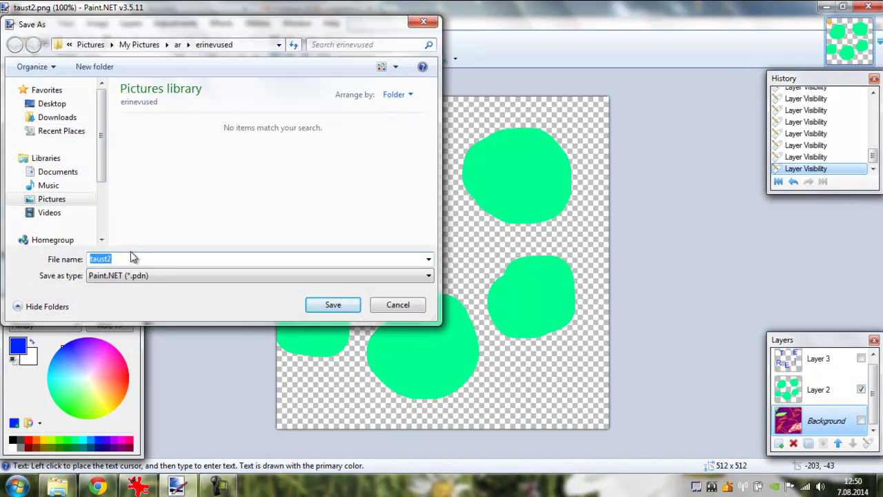
text(kiht11)
click(183, 277)
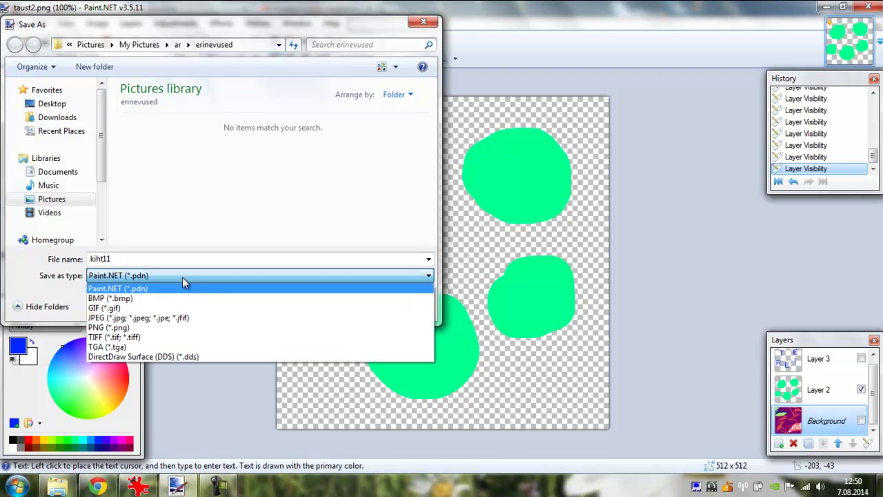
click(137, 329)
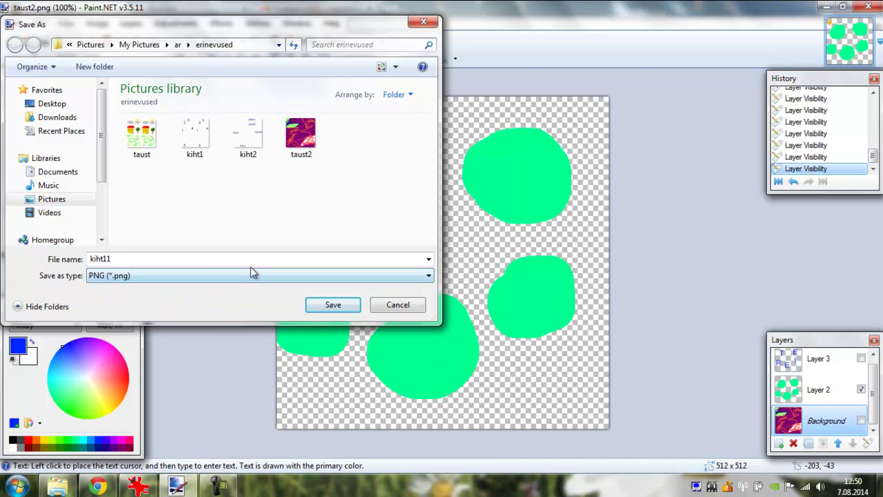
click(333, 305)
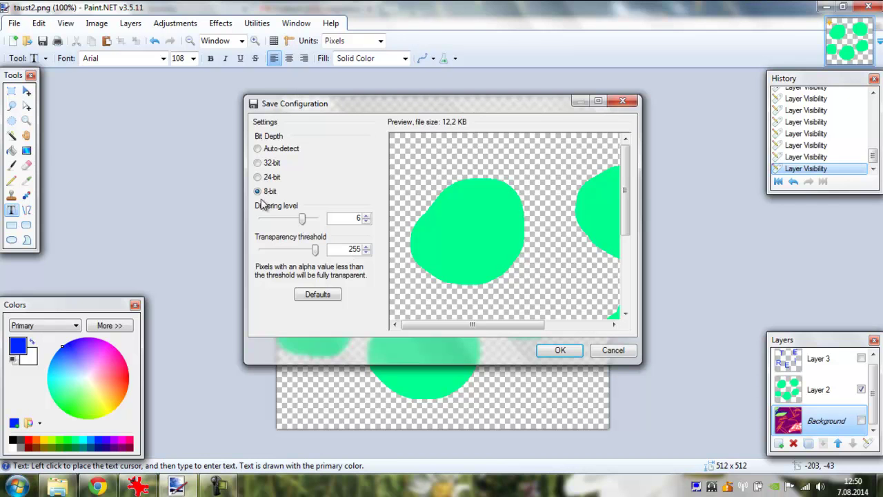
click(560, 350)
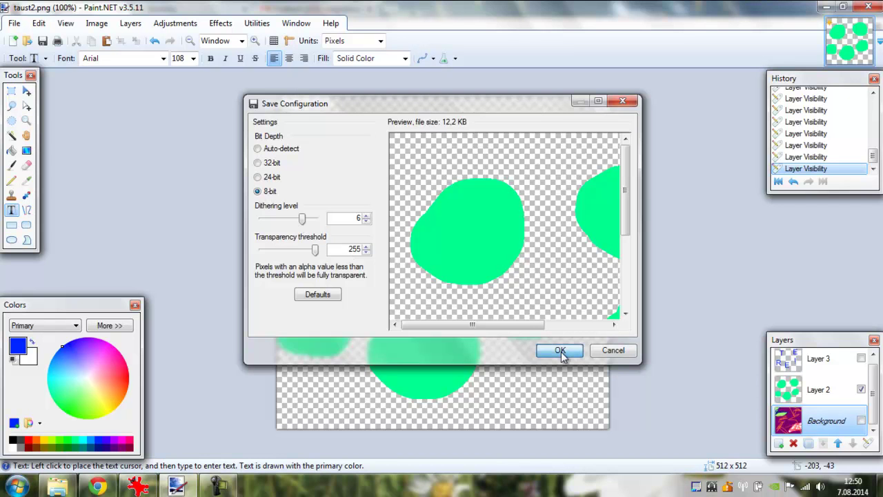
click(425, 250)
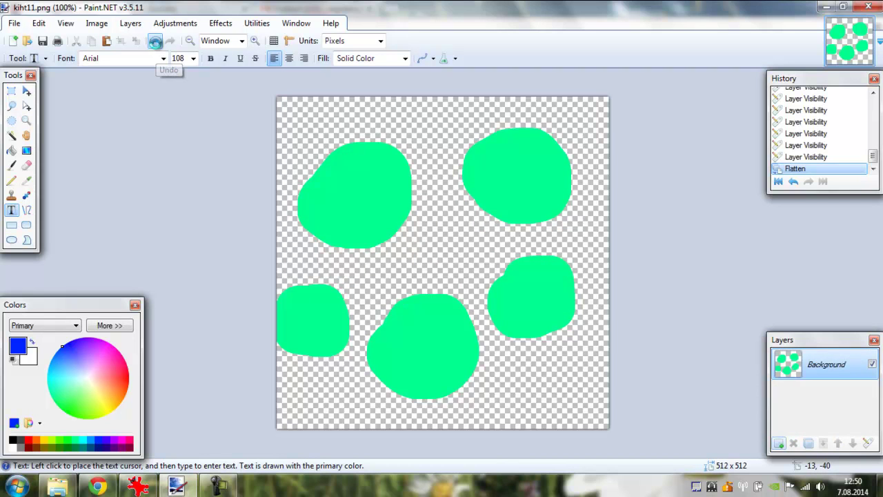
- Undo the flatten, then show the letters on Layer 3 and hide Layer 2
click(156, 41)
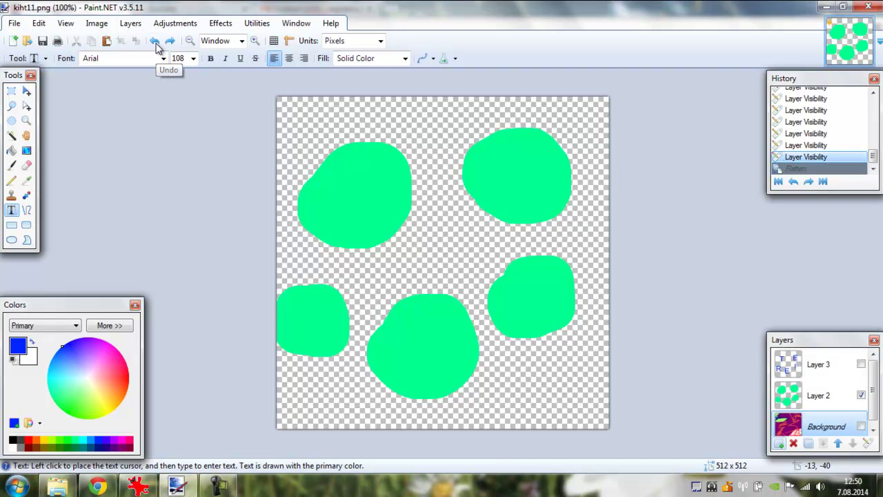
click(861, 365)
click(861, 395)
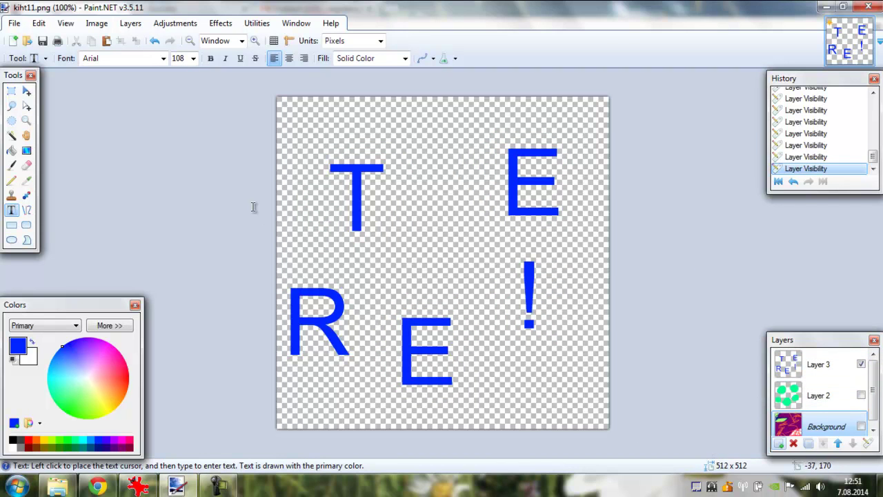
- Save the letters as kiht22 in PNG format with 8-bit depth and flattening, then undo the flatten to restore the layers
click(14, 23)
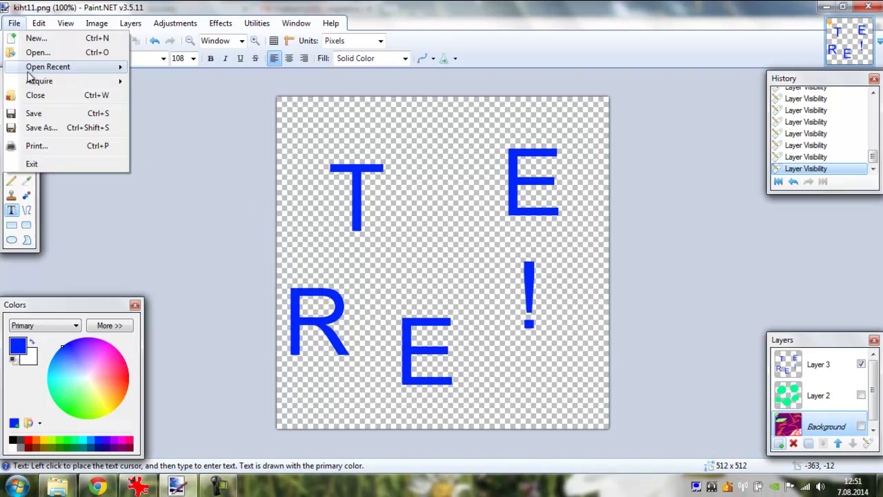
click(45, 127)
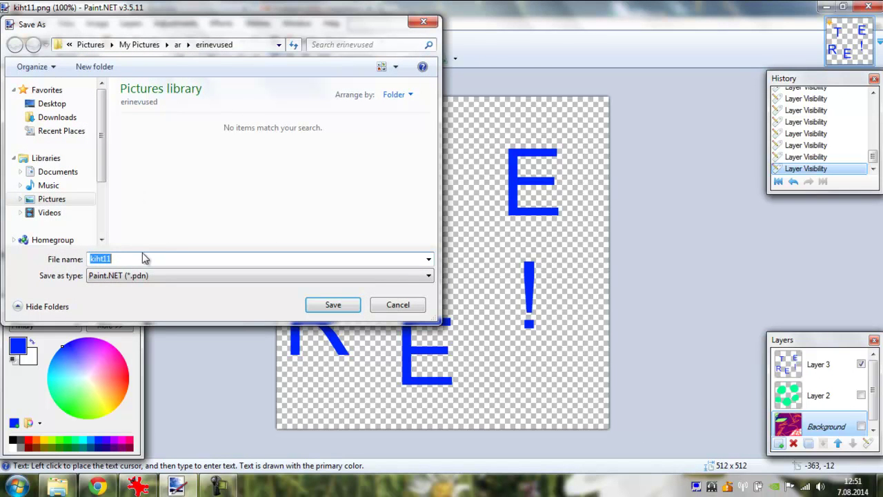
text(kiht22)
click(173, 278)
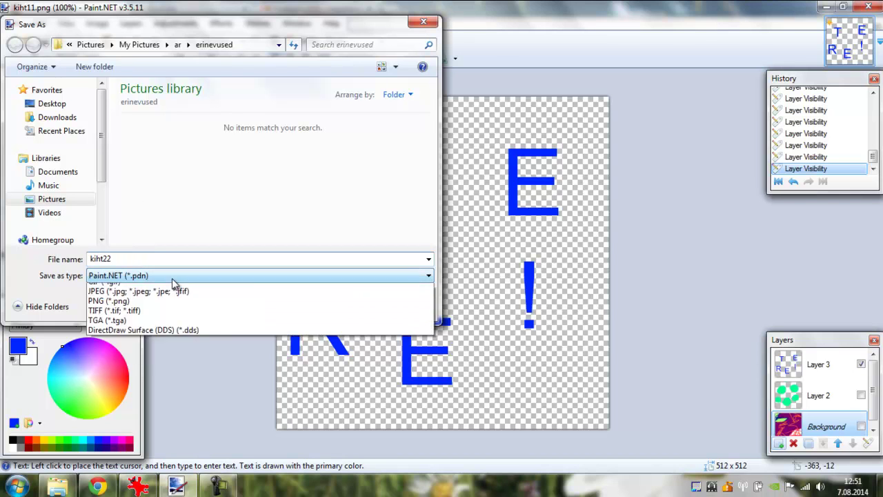
click(110, 327)
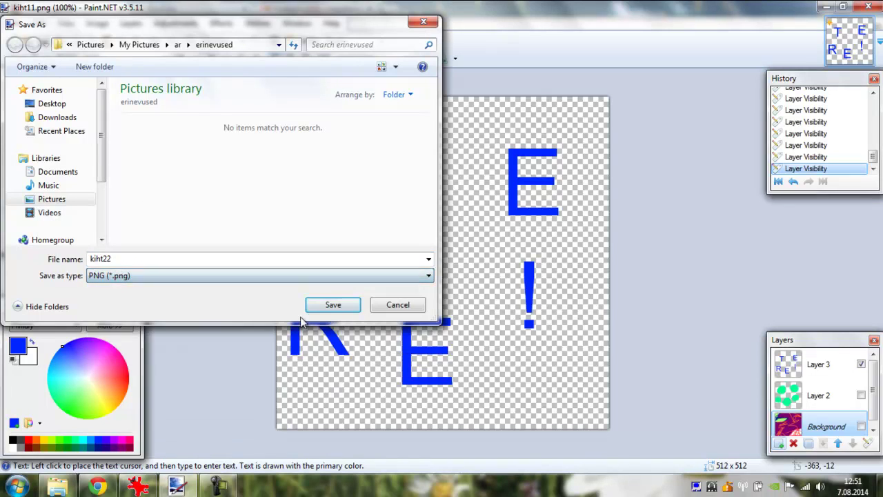
click(334, 309)
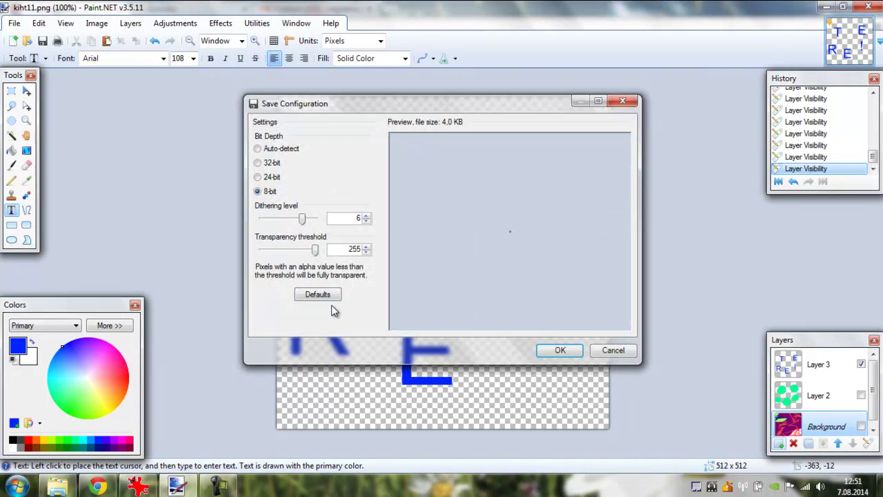
click(558, 351)
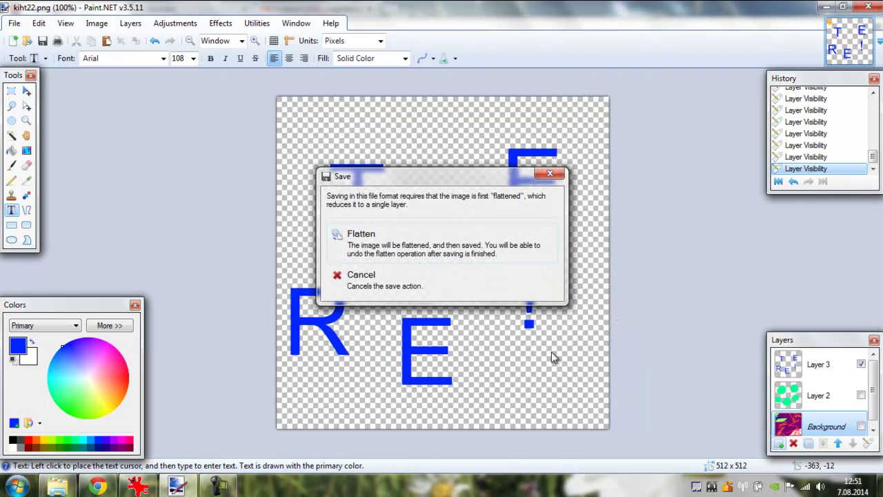
click(406, 245)
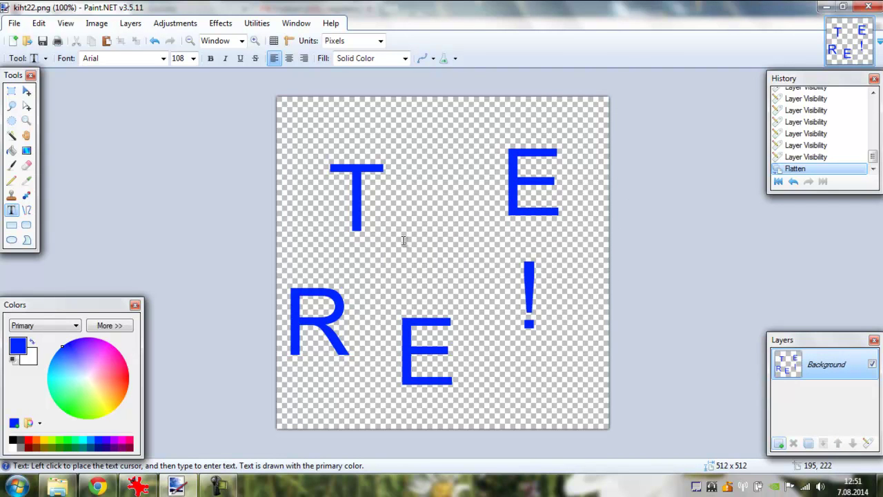
click(155, 41)
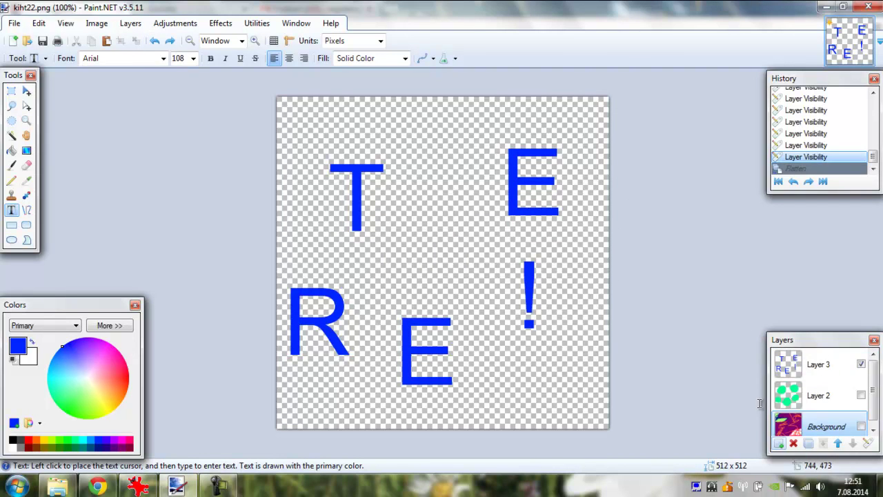